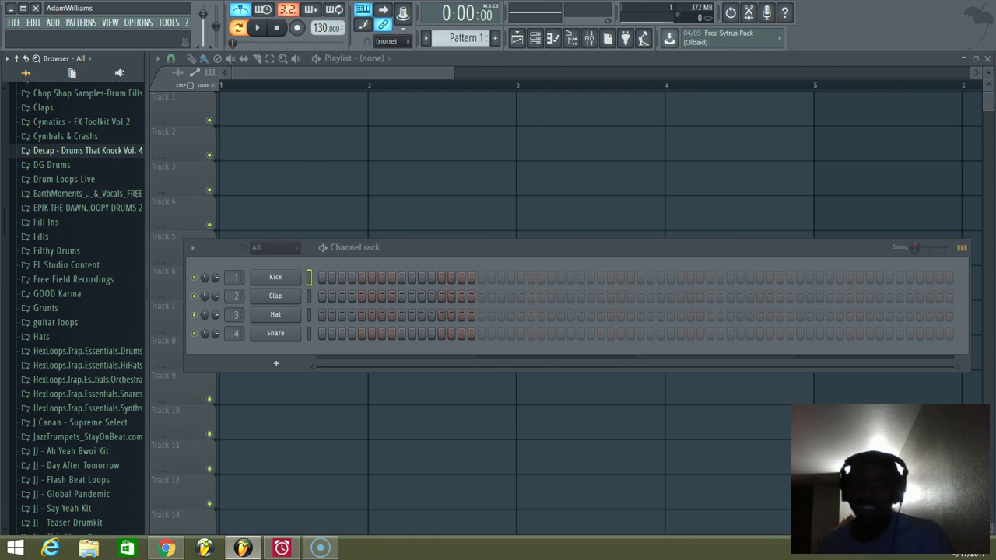
Start the three-minute countdown in the Alarms app and return to FL Studio.
click(281, 550)
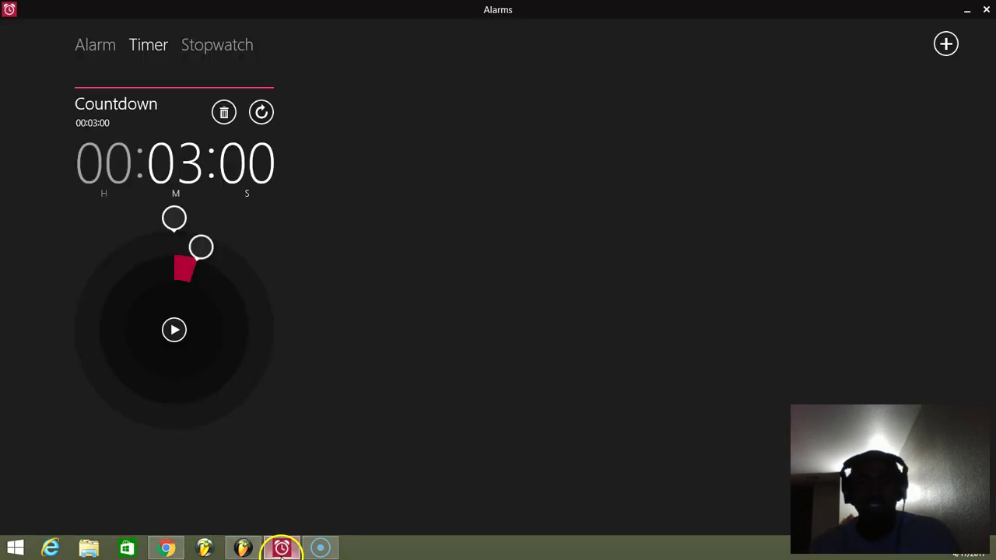
click(174, 330)
click(23, 23)
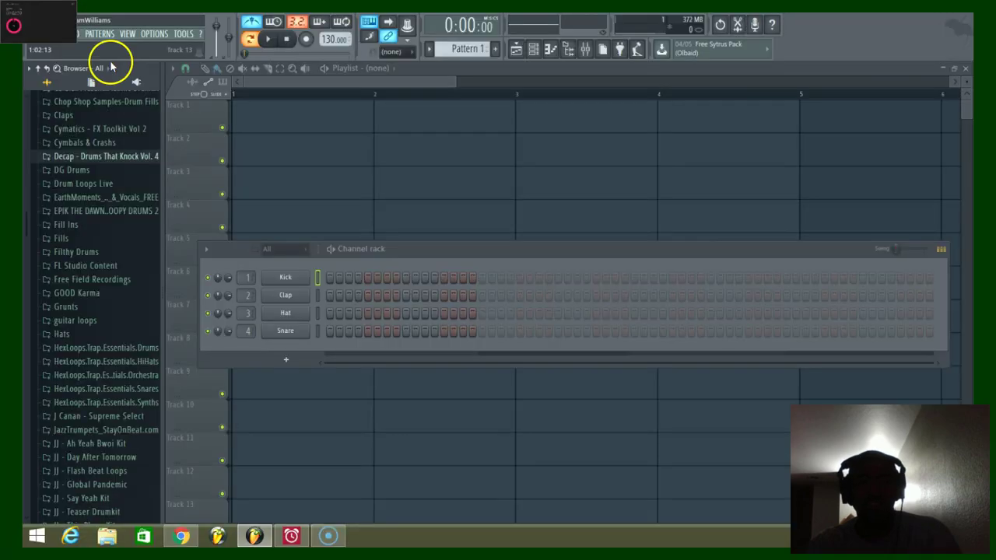
Insert an Xpand!2 instrument channel above the Kick channel.
right_click(294, 280)
mouse_move(377, 361)
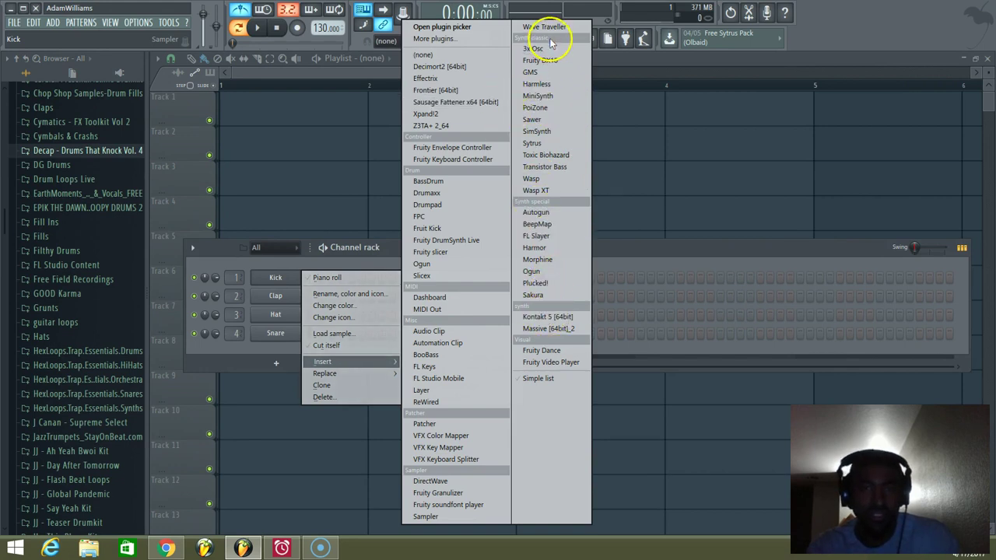
click(427, 114)
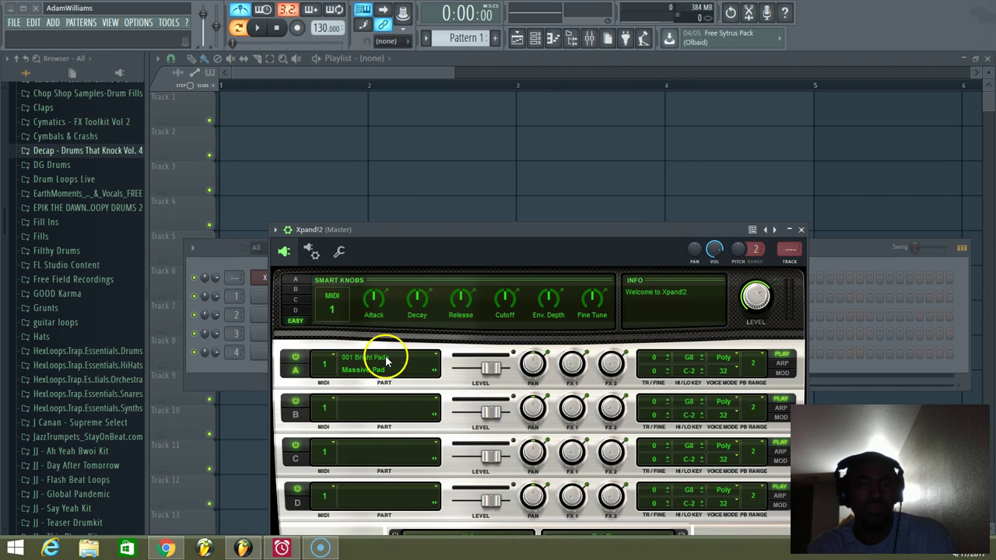
Load the Airy Phaser Lead+ preset from the 007 Soft Leads category into part A of Xpand!2.
click(374, 357)
click(387, 319)
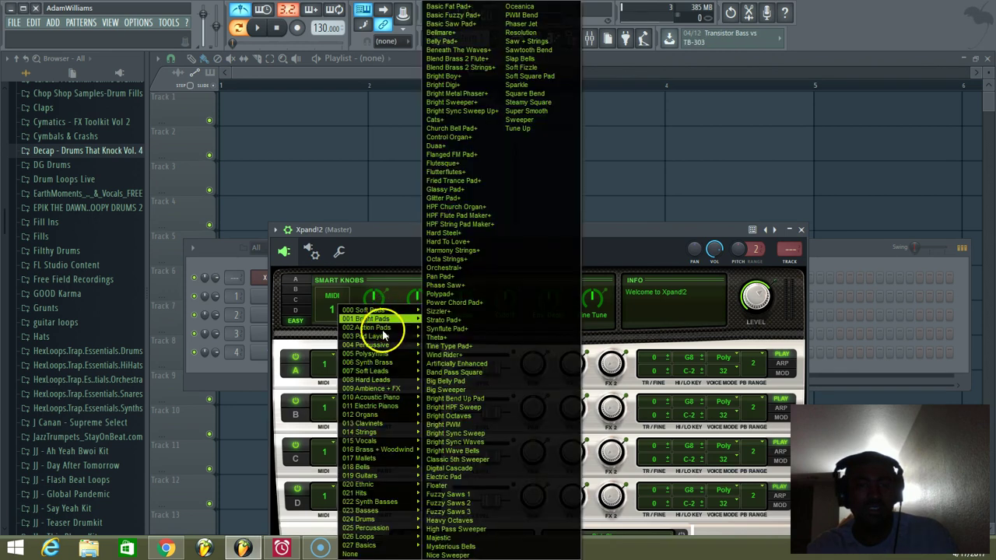
mouse_move(378, 373)
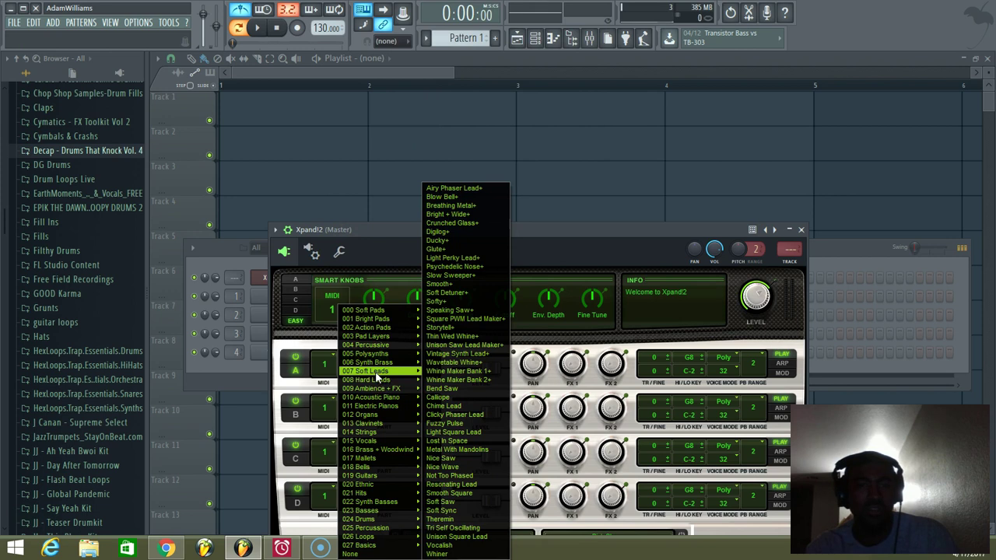
click(467, 189)
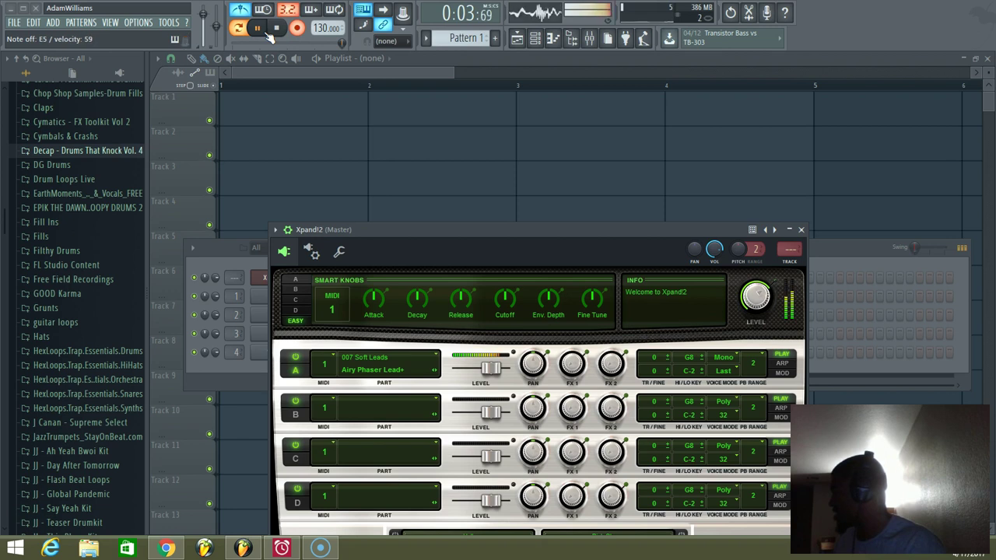
Open the recorded Xpand!2 melody in the piano roll and quantize its notes.
click(275, 30)
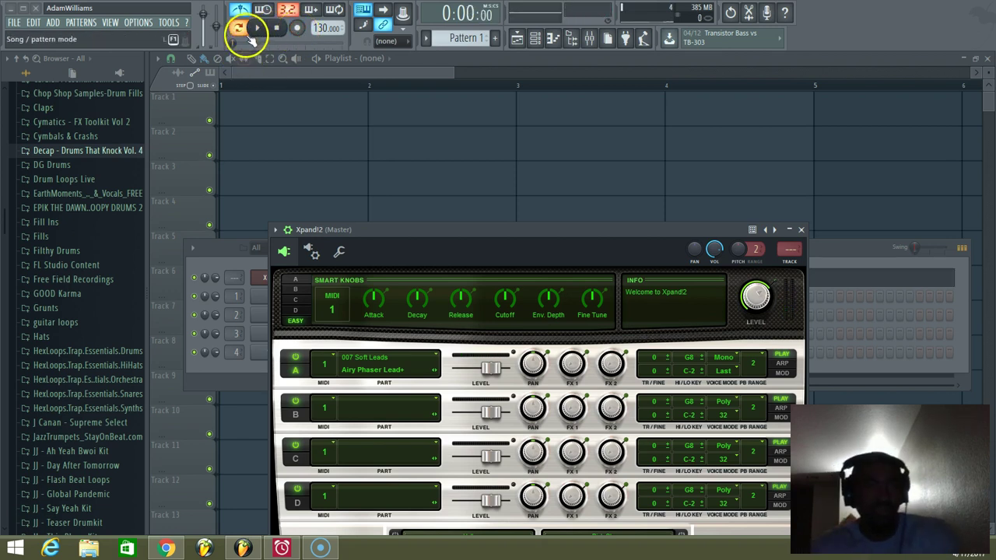
click(237, 273)
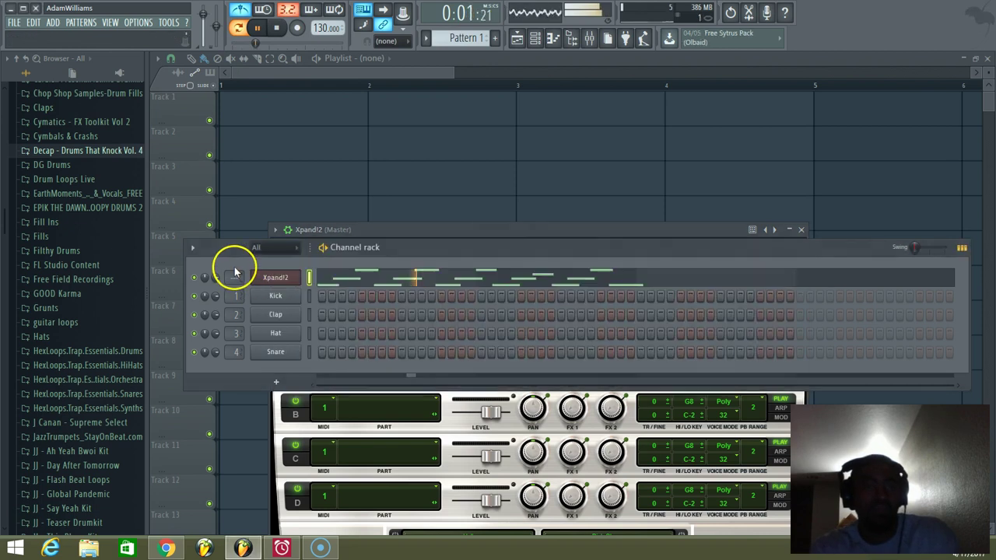
click(379, 283)
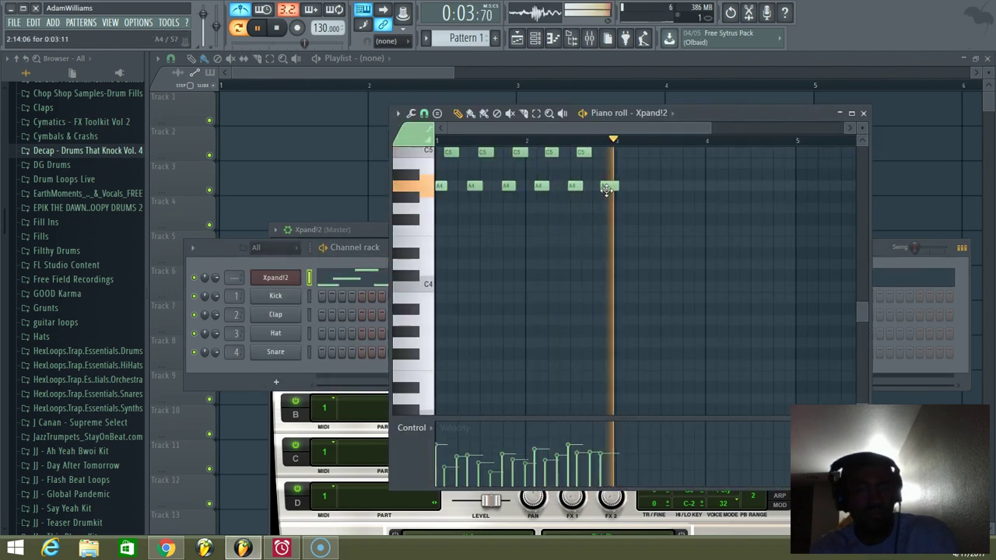
key(alt+q)
click(558, 352)
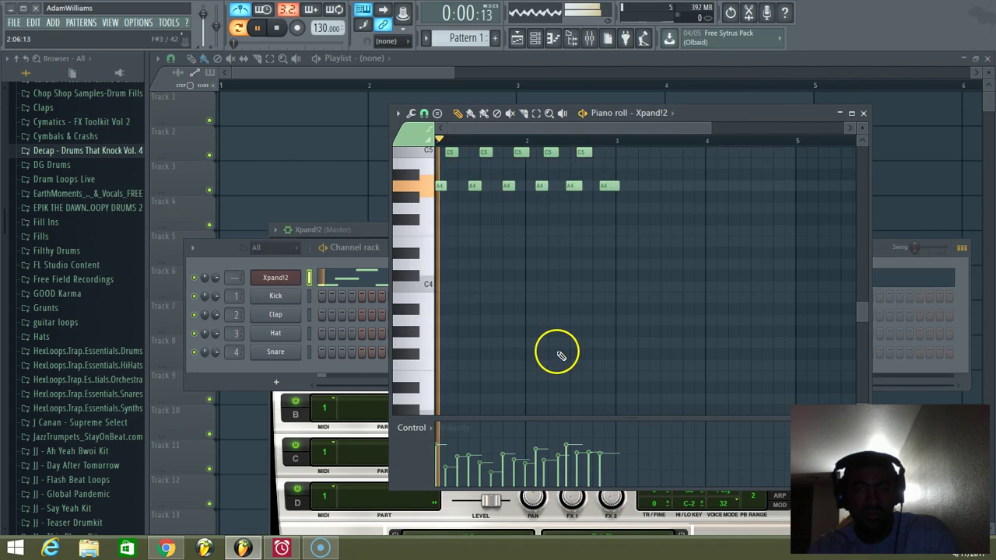
click(863, 143)
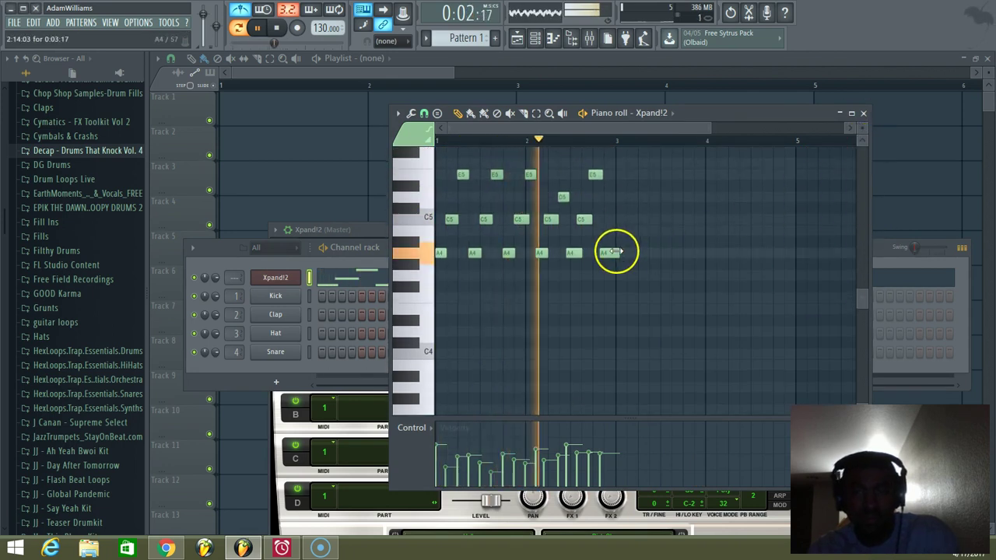
Shift the fourth A4 note and the fourth C5 note slightly later in bar 2.
key(space)
key(space)
drag(711, 125, 600, 147)
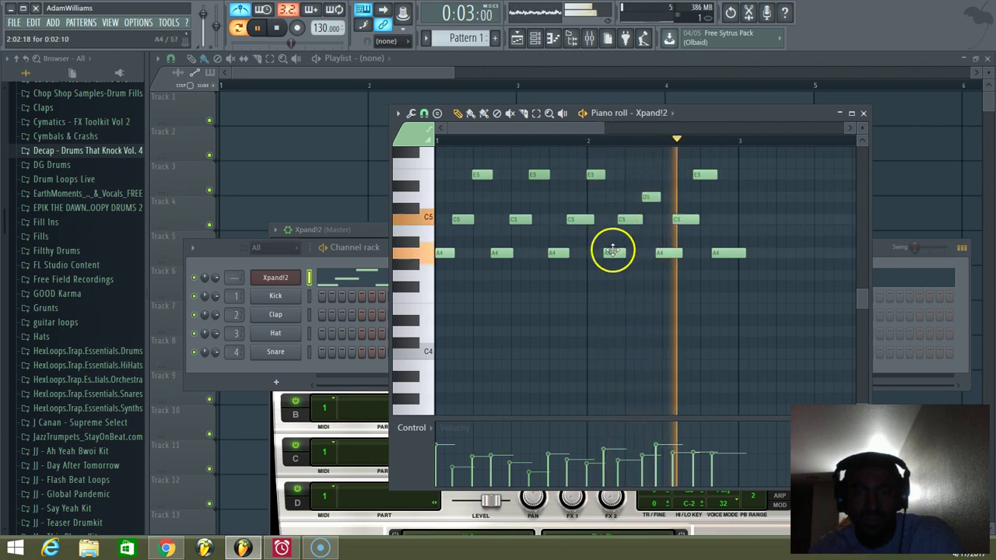
drag(613, 253, 618, 253)
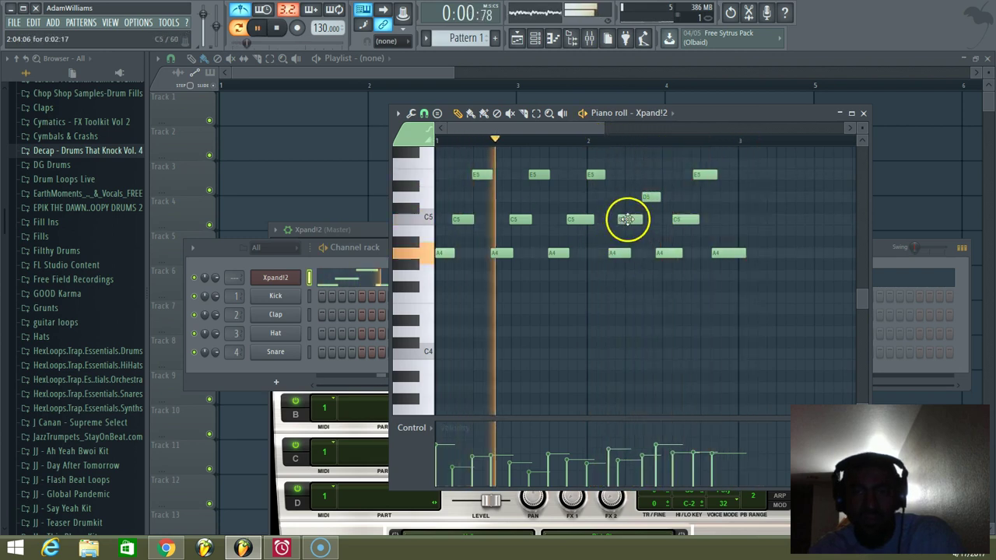
drag(629, 219, 639, 220)
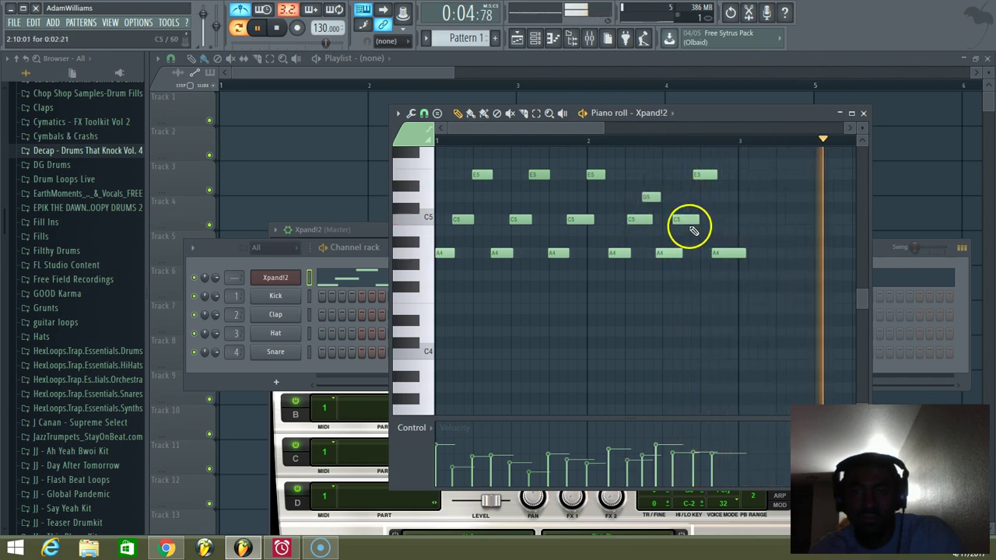
Move the last four melody notes slightly later and shorten the final A4 to end at bar 3.
drag(655, 270, 758, 131)
drag(704, 172, 714, 172)
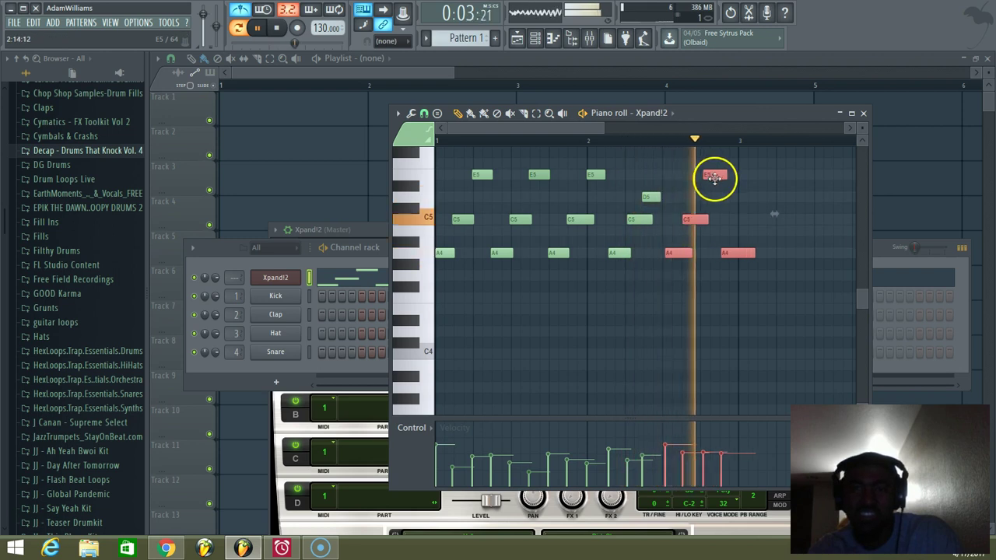
click(750, 276)
right_click(752, 276)
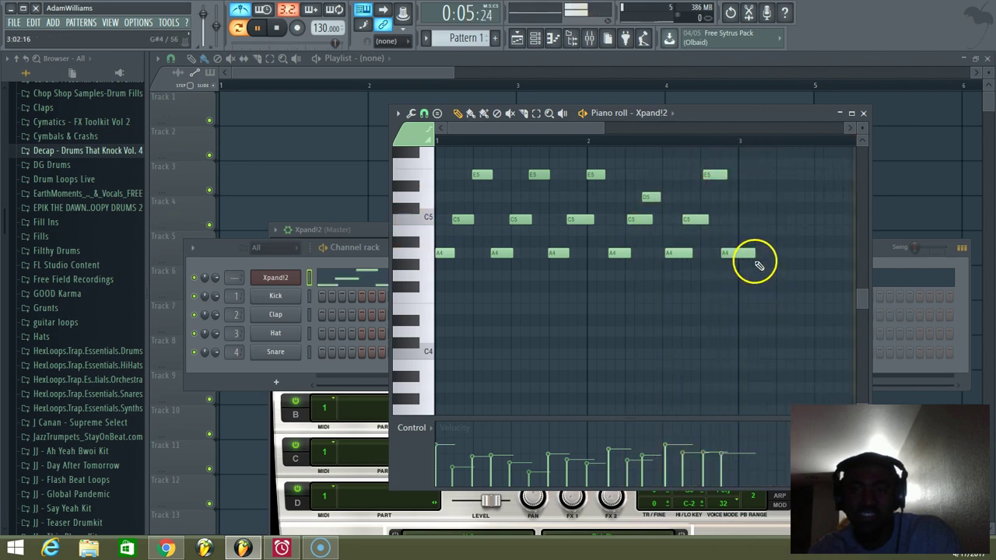
drag(752, 254, 736, 255)
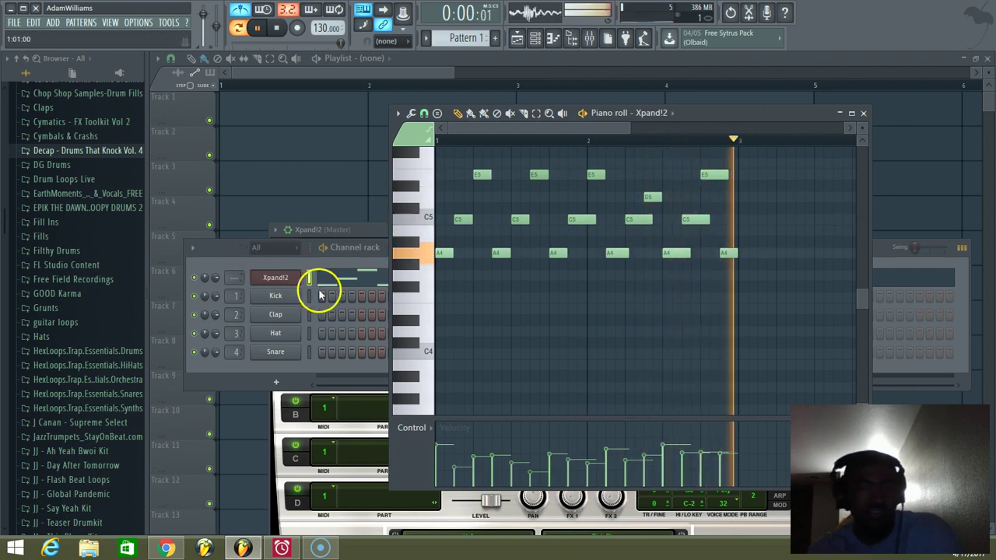
Load the Dapper Kick sample from the Decap drum kit's Kicks folder onto the Kick channel.
click(249, 265)
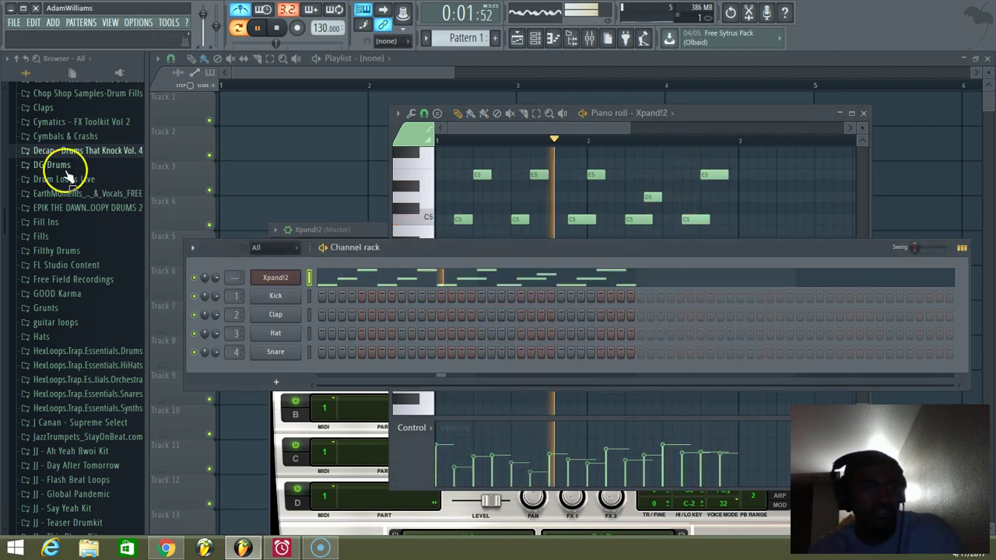
click(24, 152)
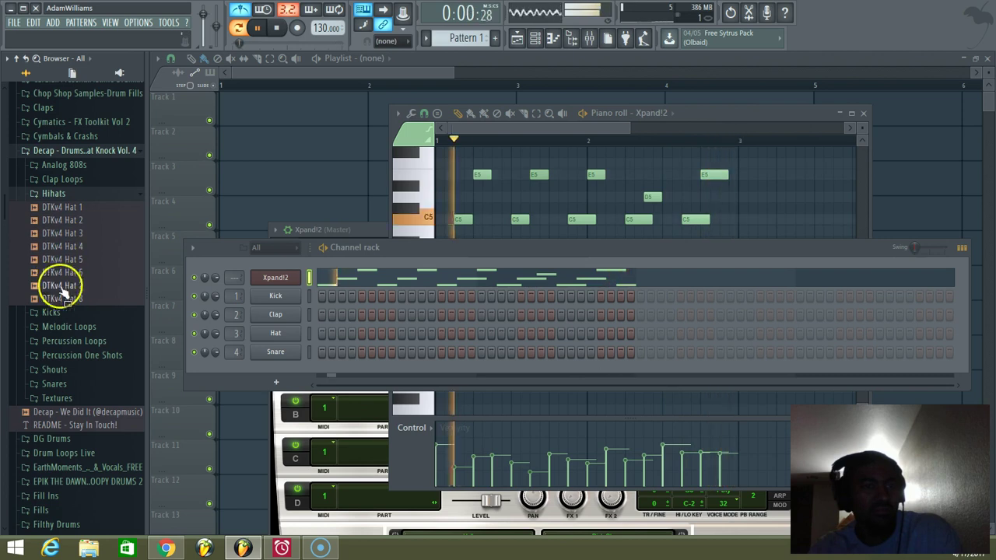
click(70, 311)
drag(70, 306, 241, 296)
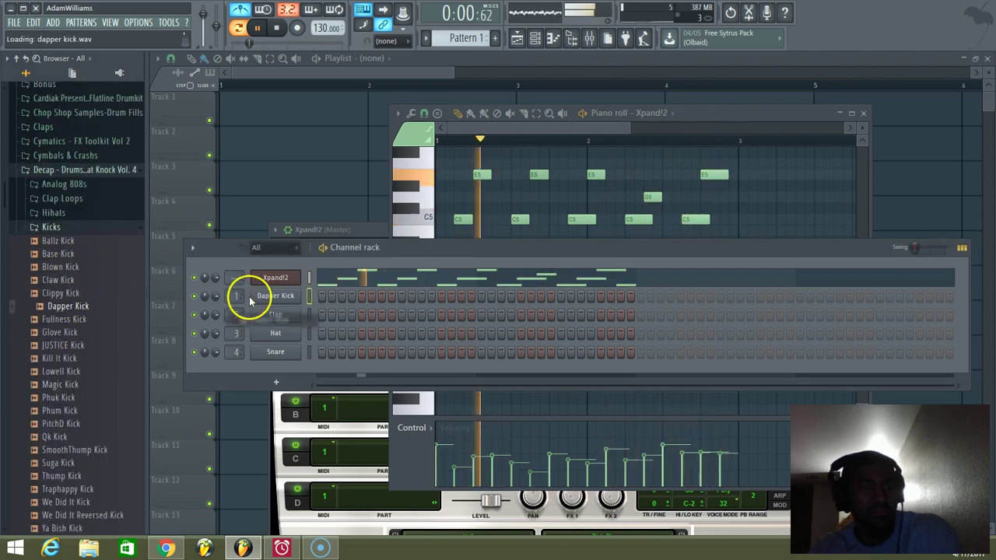
Replace the Clap channel's sample with Cluck Snare from the Decap kit's Snares folder.
click(69, 227)
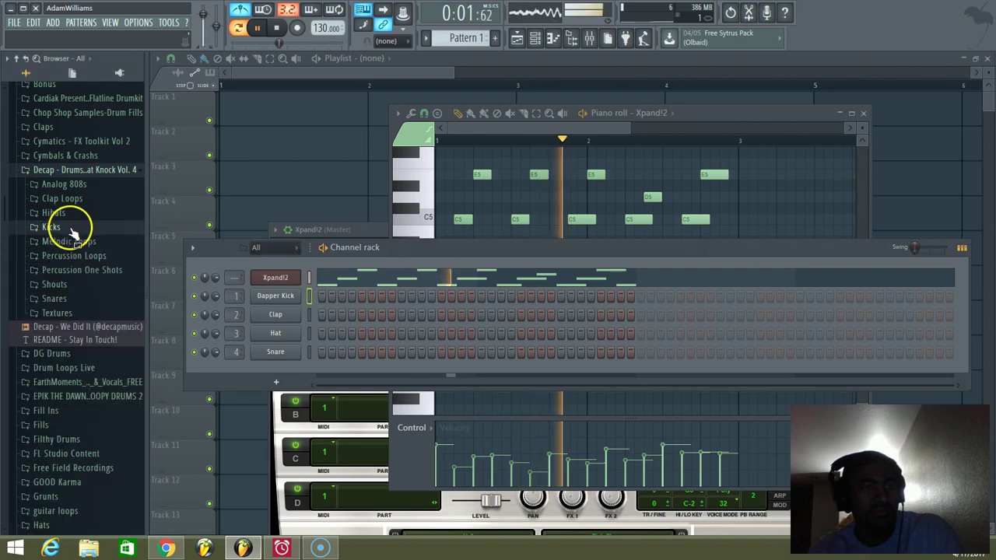
click(72, 297)
click(86, 319)
drag(88, 320, 283, 314)
Load the DTKv4 Hat 1 sample from the Decap kit's Hihats folder onto the Hat channel.
click(95, 280)
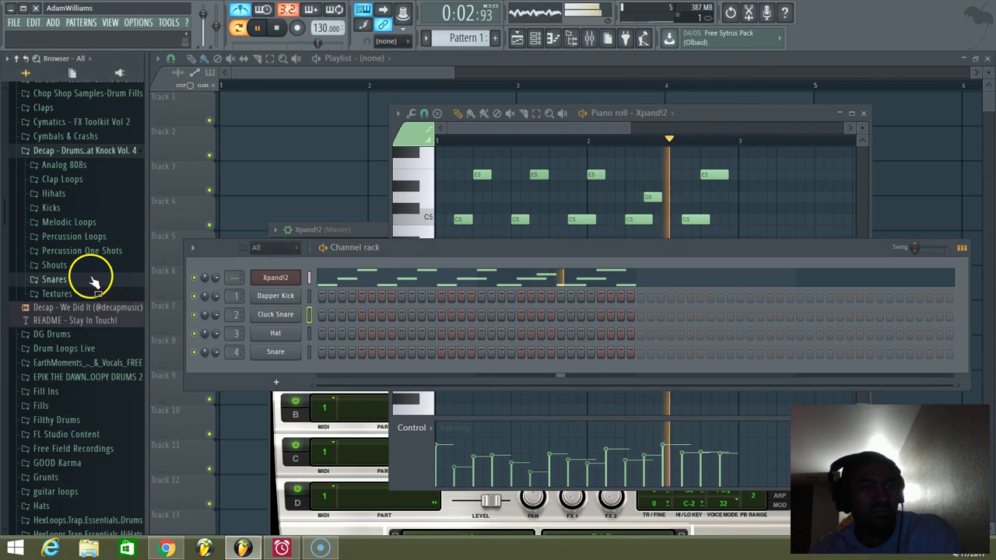
click(71, 198)
click(66, 205)
drag(67, 205, 281, 339)
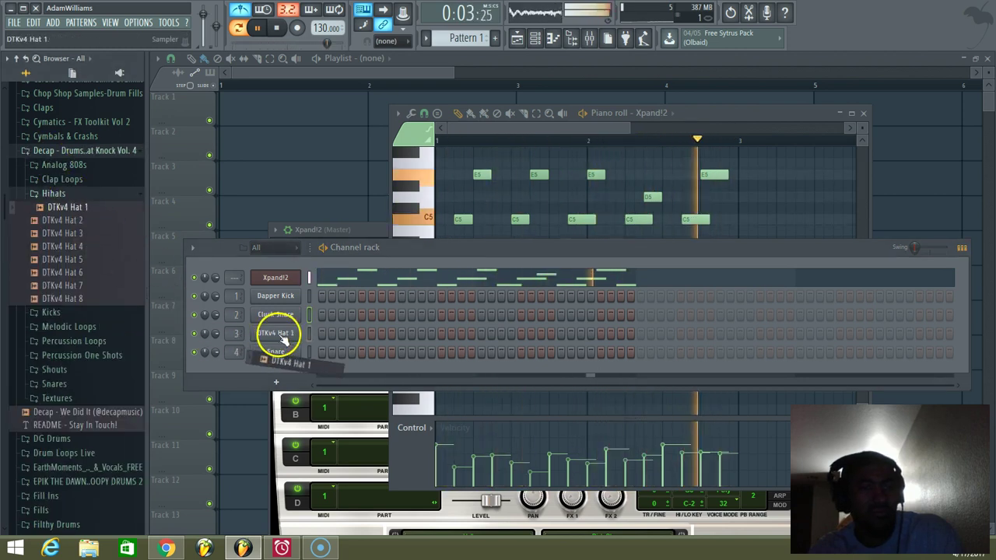
Program Dapper Kick on steps 1, 15 and 21, and Cluck Snare on steps 9 and 25.
key(space)
click(324, 297)
key(space)
click(402, 315)
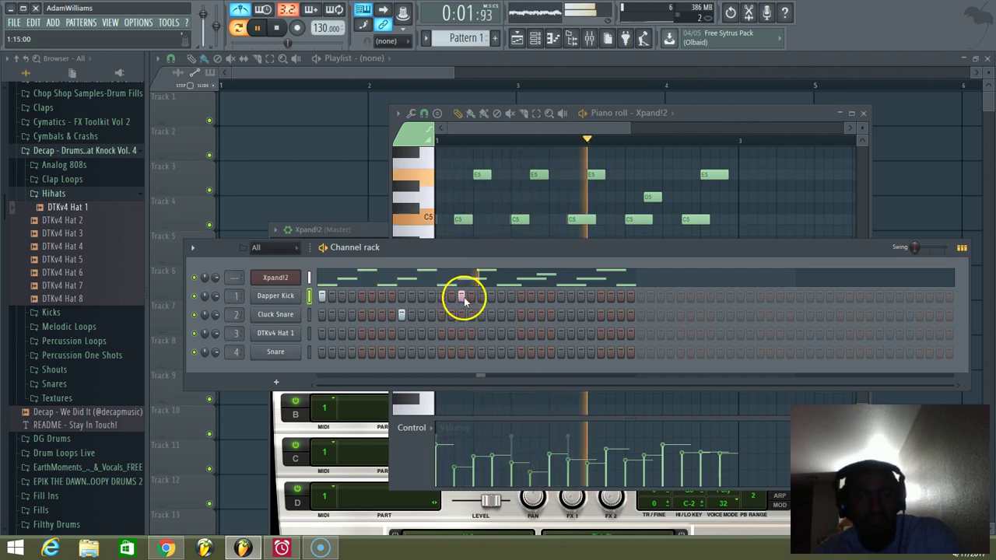
click(560, 314)
click(511, 297)
right_click(511, 297)
click(521, 297)
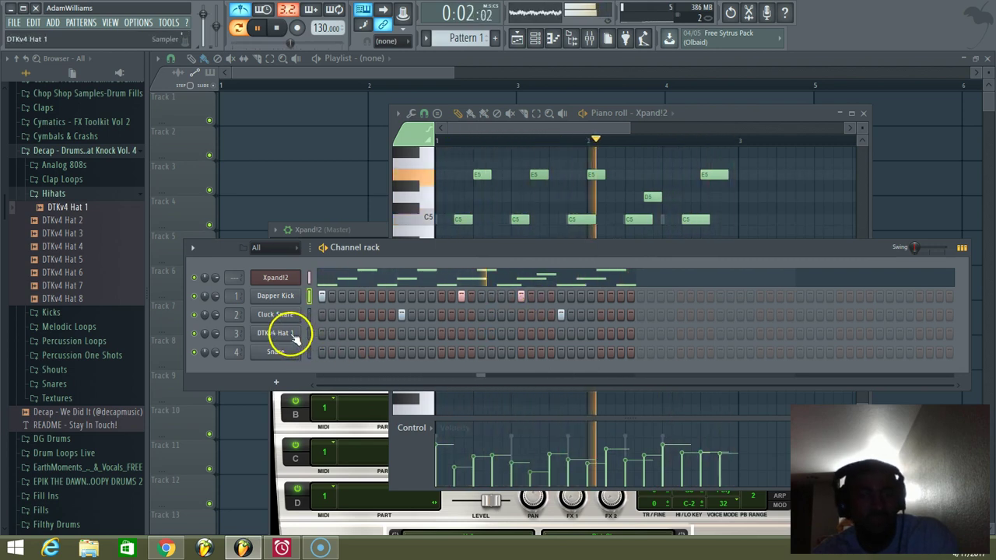
Program DTKv4 Hat 1 hits on steps 1, 3, 5, 9 and 11.
click(321, 333)
click(342, 333)
click(361, 333)
click(381, 333)
click(411, 333)
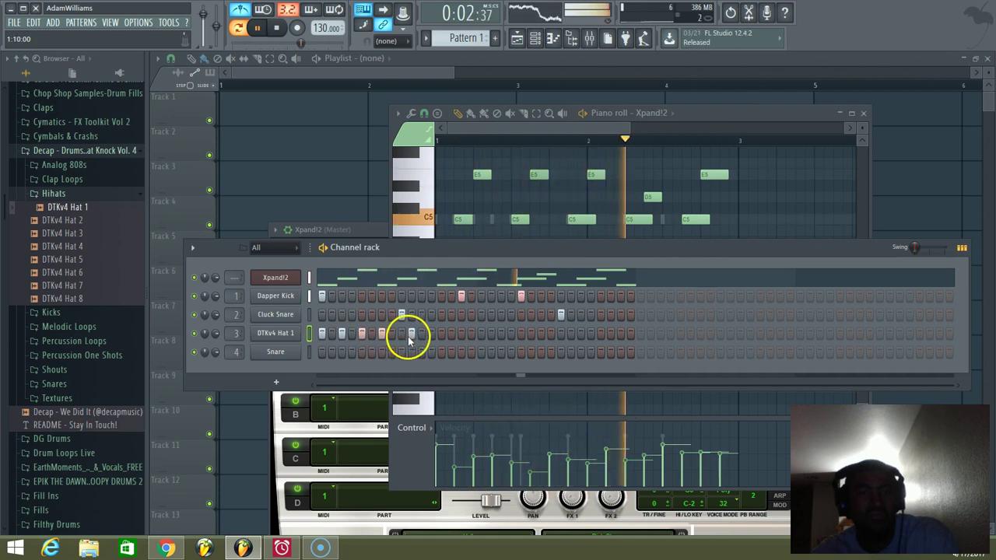
click(403, 335)
right_click(411, 335)
click(422, 335)
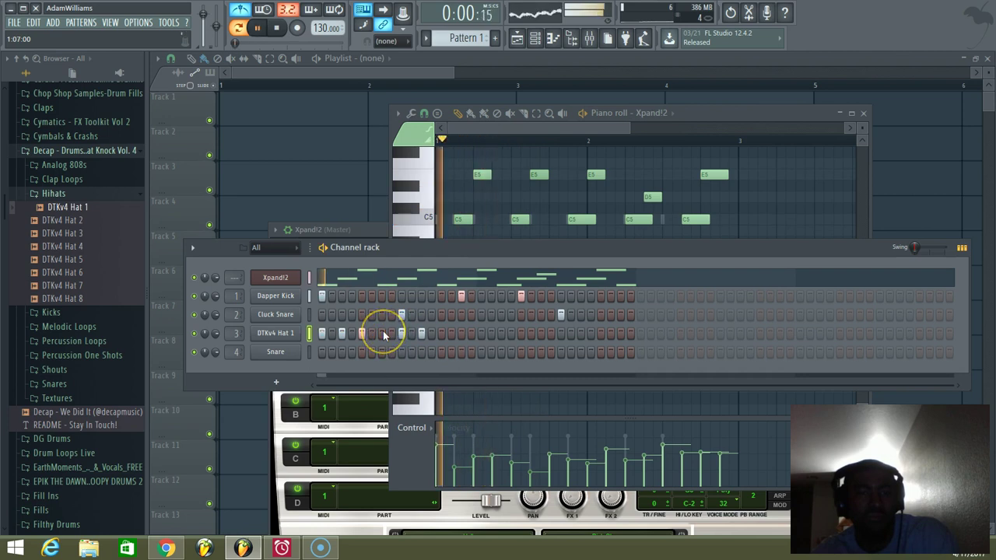
Add DTKv4 Hat 1 hits on steps 13 to 17, 19, 21, 25, 27 and 29.
click(451, 333)
click(441, 334)
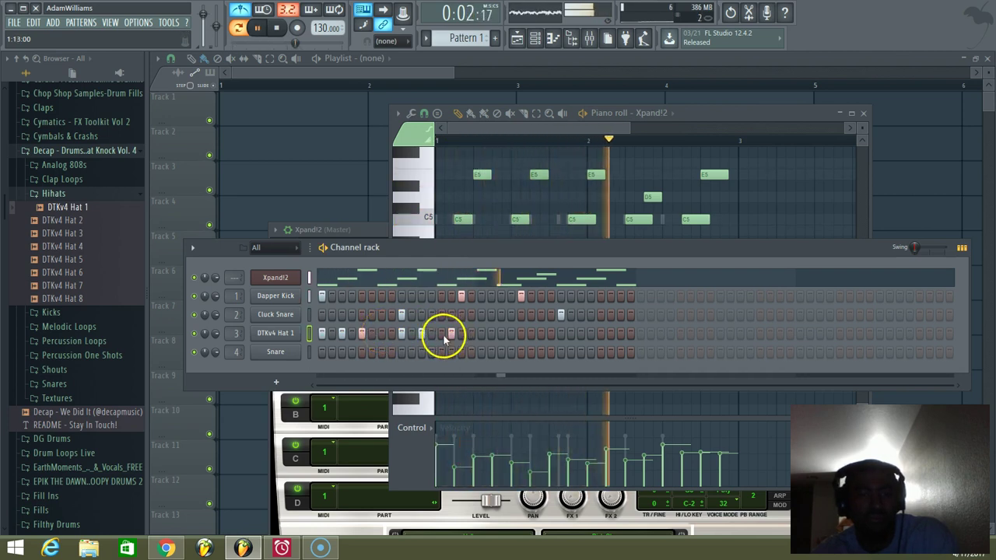
click(462, 334)
click(481, 333)
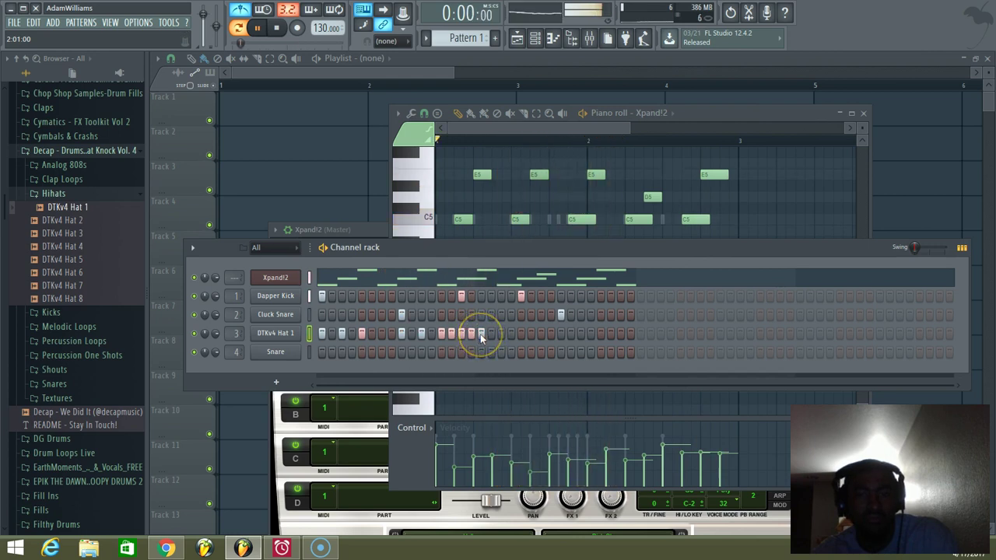
click(520, 334)
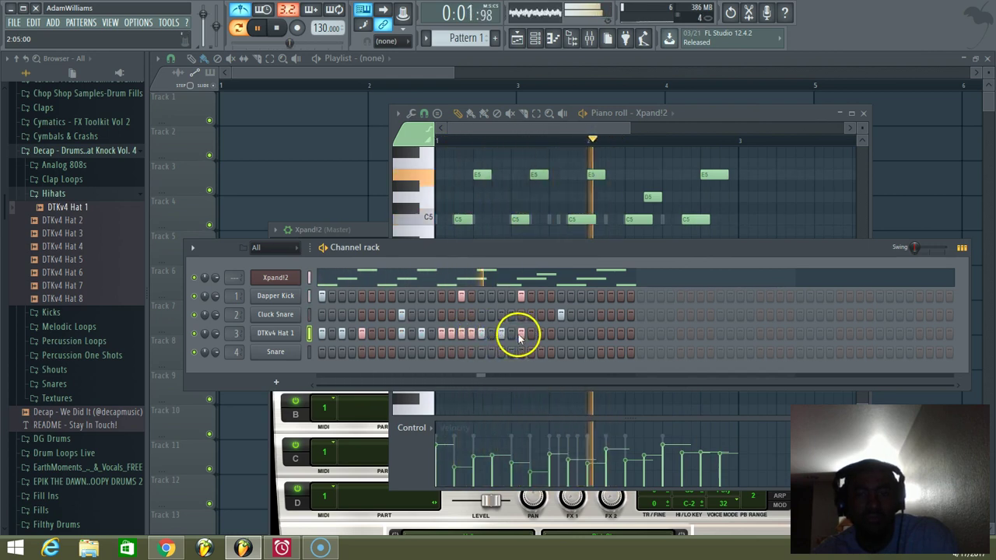
click(560, 333)
click(580, 334)
click(600, 334)
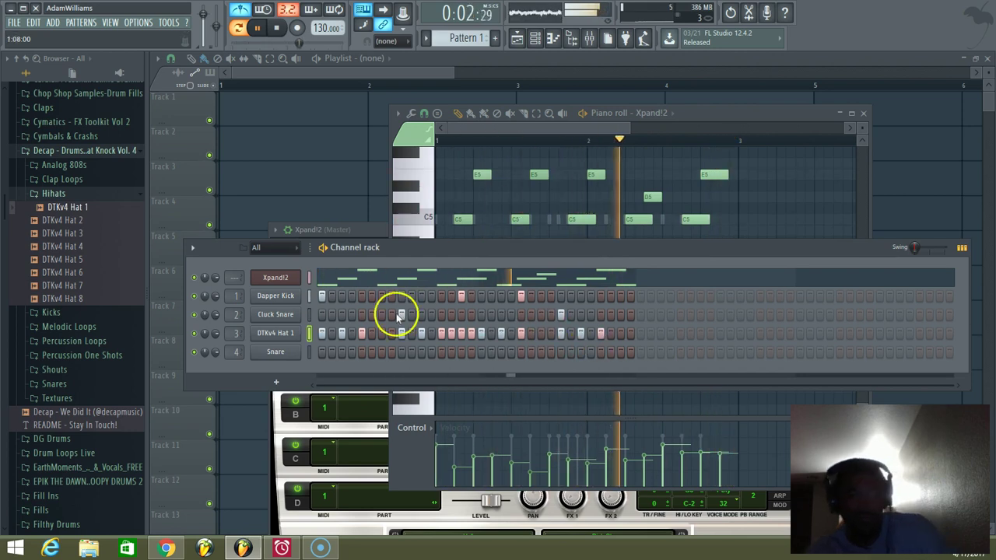
click(87, 194)
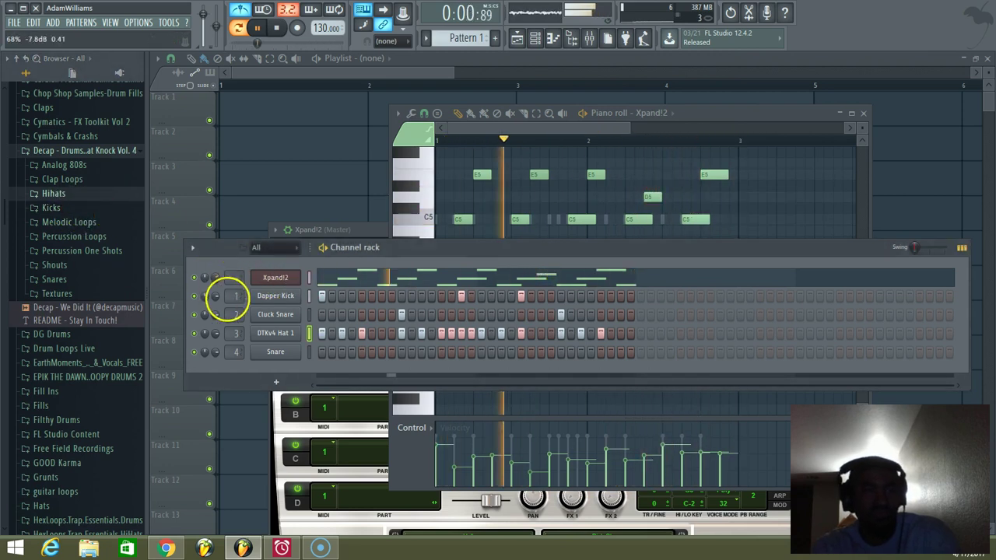
right_click(266, 278)
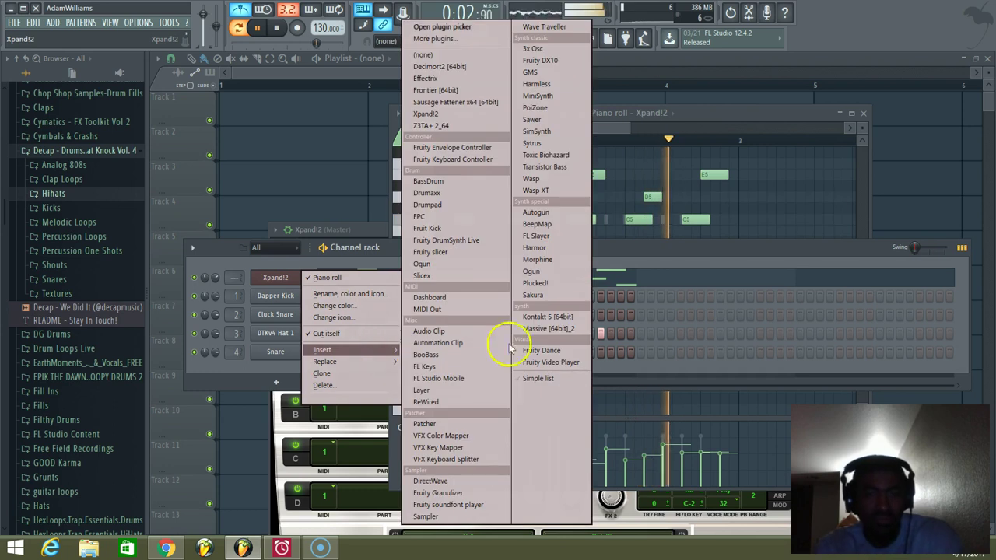
click(247, 267)
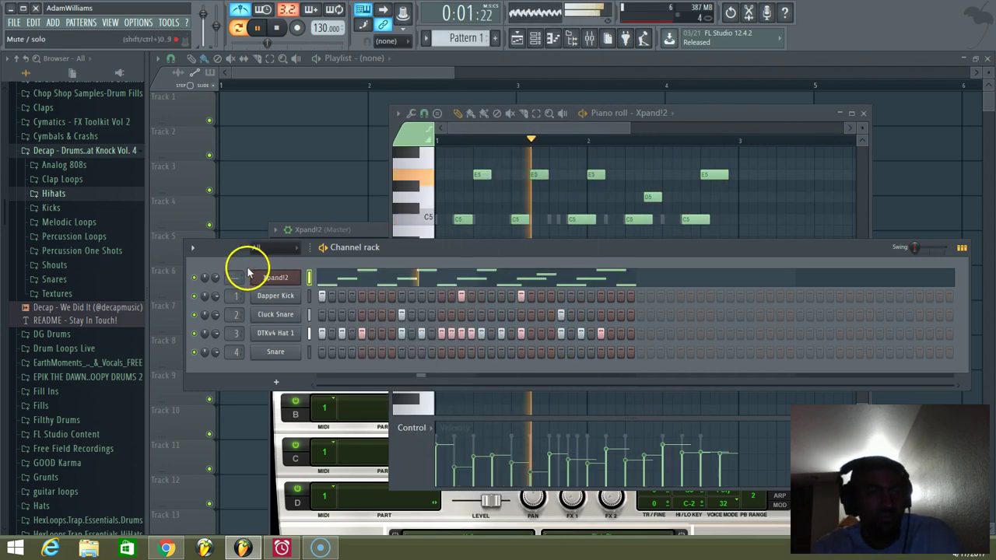
Add the Baaad Mofo Analog 808 sample from the Decap kit's Analog 808s folder as a new channel below Dapper Kick.
click(38, 165)
click(63, 193)
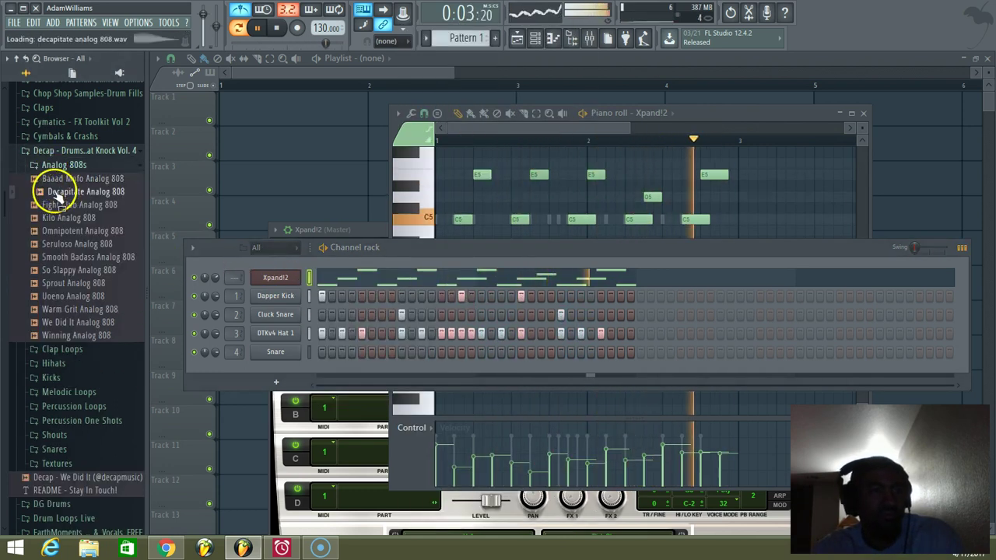
click(31, 178)
drag(36, 178, 208, 311)
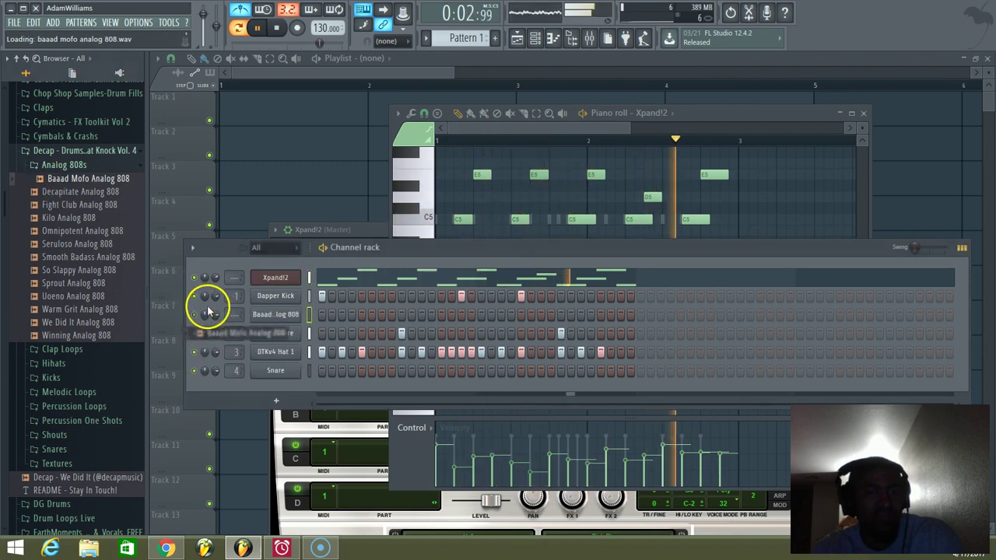
Enable the volume envelope and the Cut self option in the Baaad Mofo Analog 808 channel settings.
right_click(267, 300)
click(274, 319)
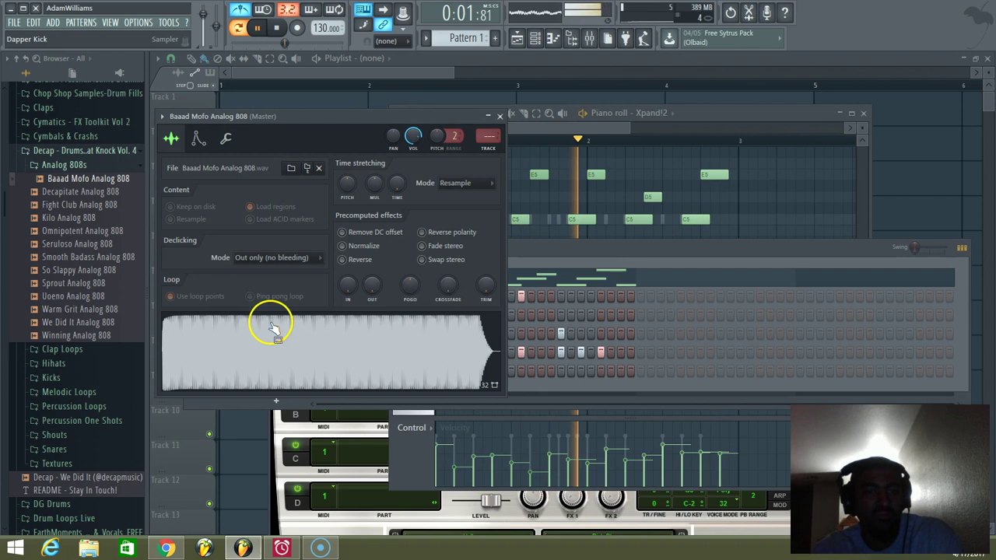
click(198, 139)
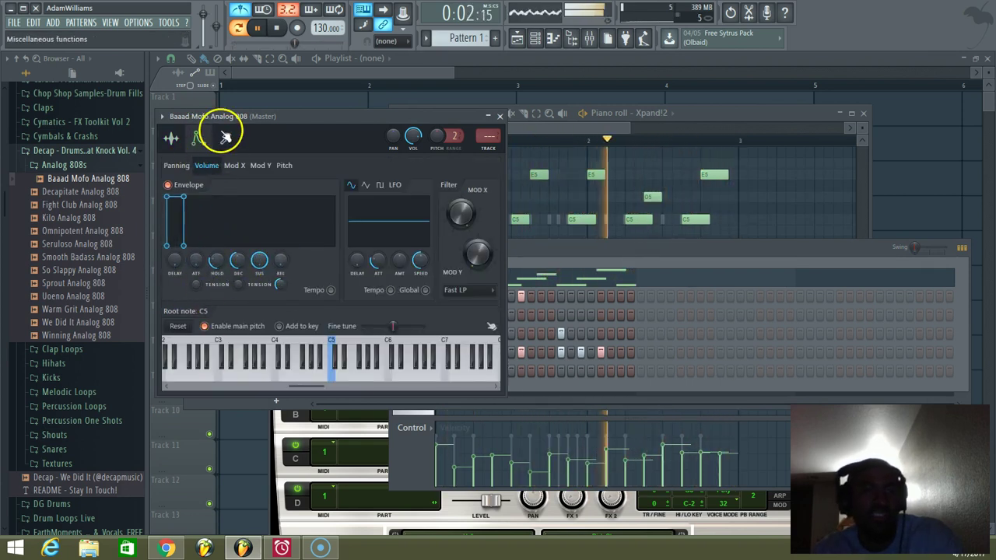
click(225, 138)
click(200, 291)
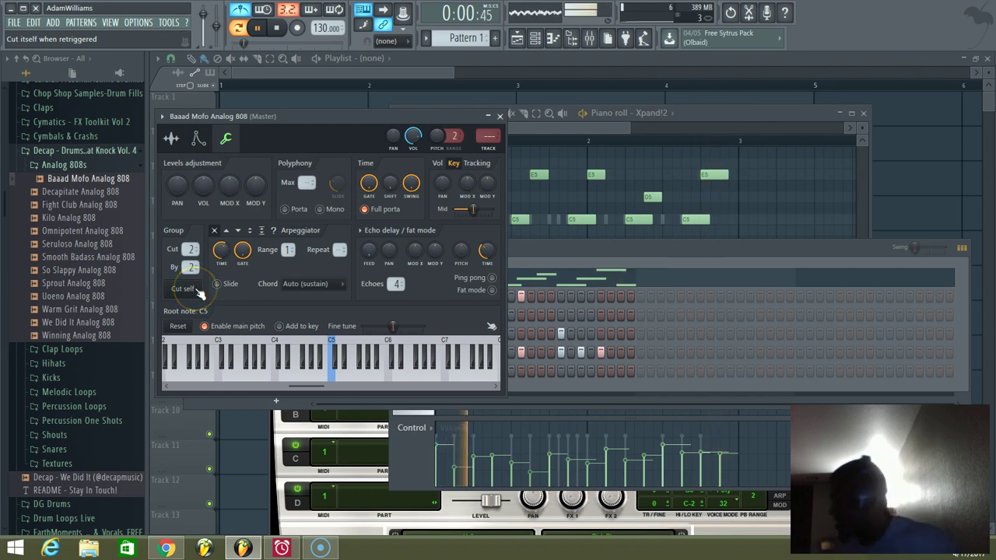
Record an 808 bass line of C5 and E5 notes live into Pattern 1, undoing the first take and recording another.
click(277, 30)
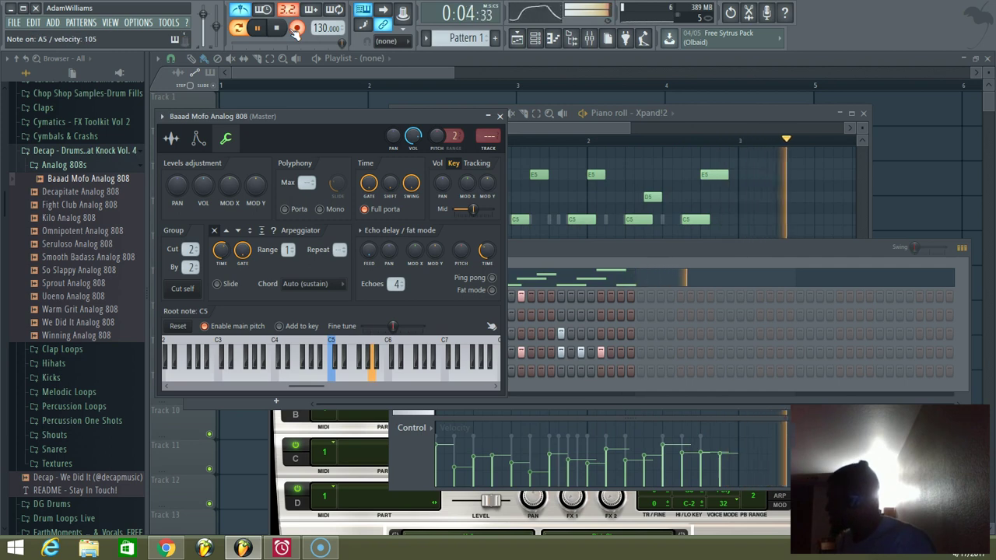
key(space)
key(ctrl+z)
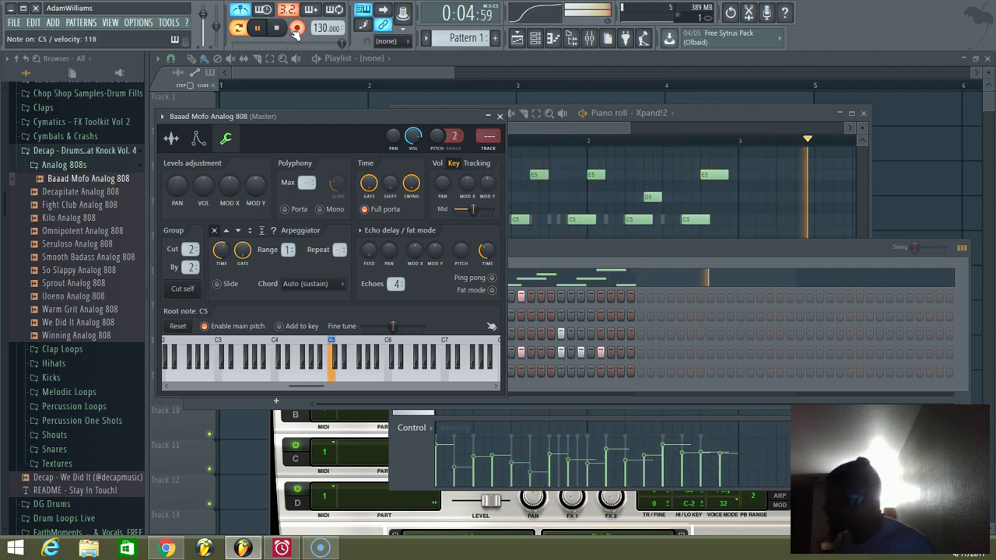
click(278, 30)
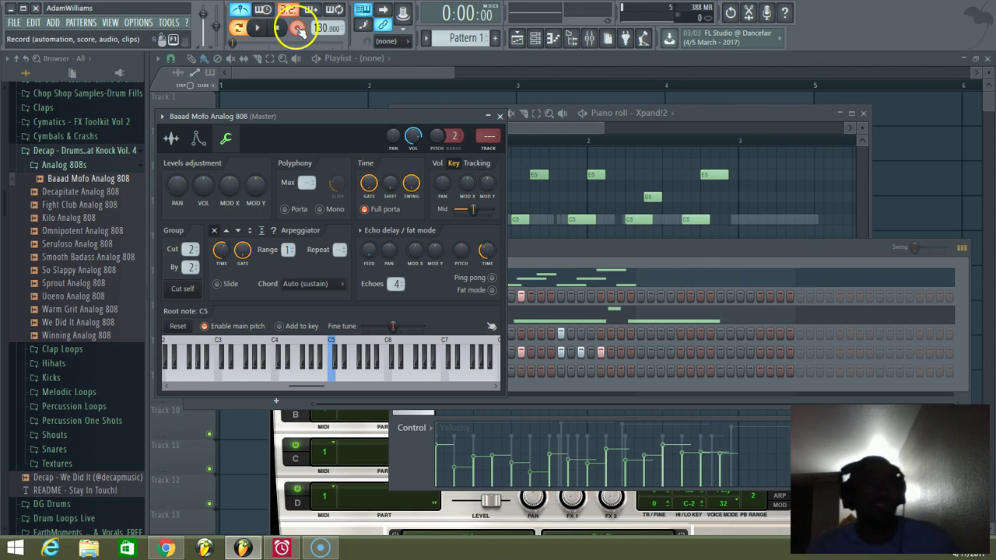
Delete the stray C5 note after bar 3 from the 808 bass line and nudge the second and third C5 notes slightly later.
click(649, 257)
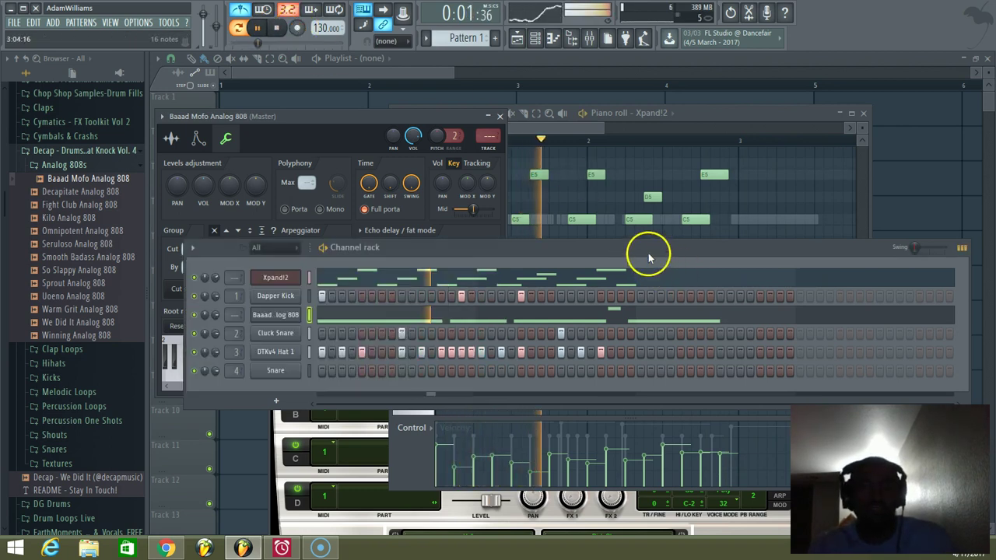
click(646, 312)
right_click(753, 219)
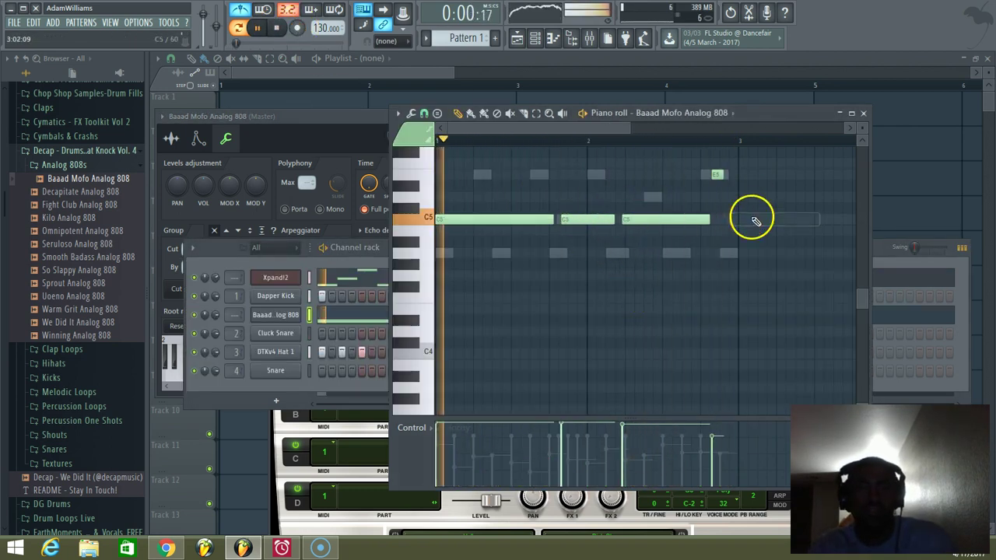
drag(572, 219, 581, 220)
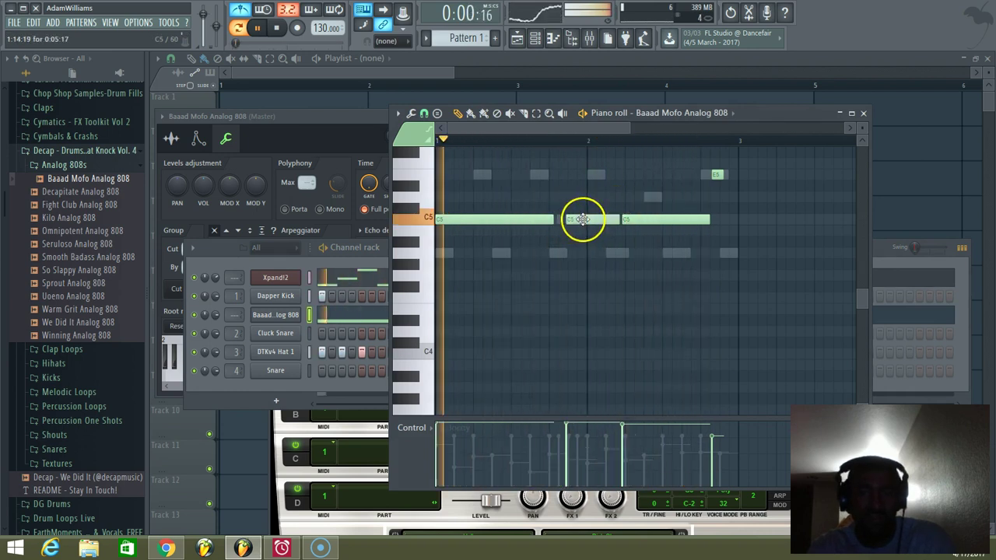
drag(636, 220, 640, 221)
key(space)
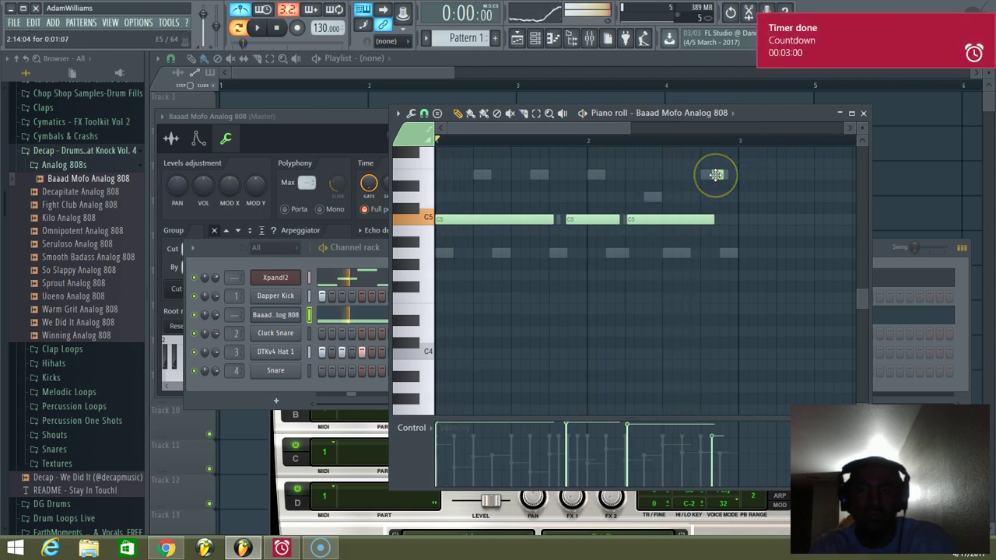
Open the finished countdown in Alarms, close it, and play back the beat in FL Studio.
click(794, 55)
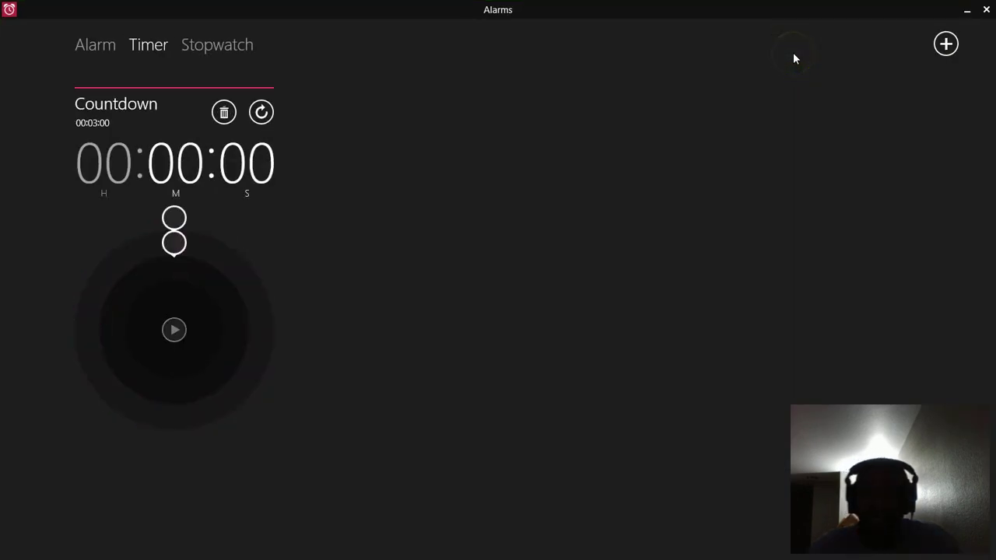
click(986, 9)
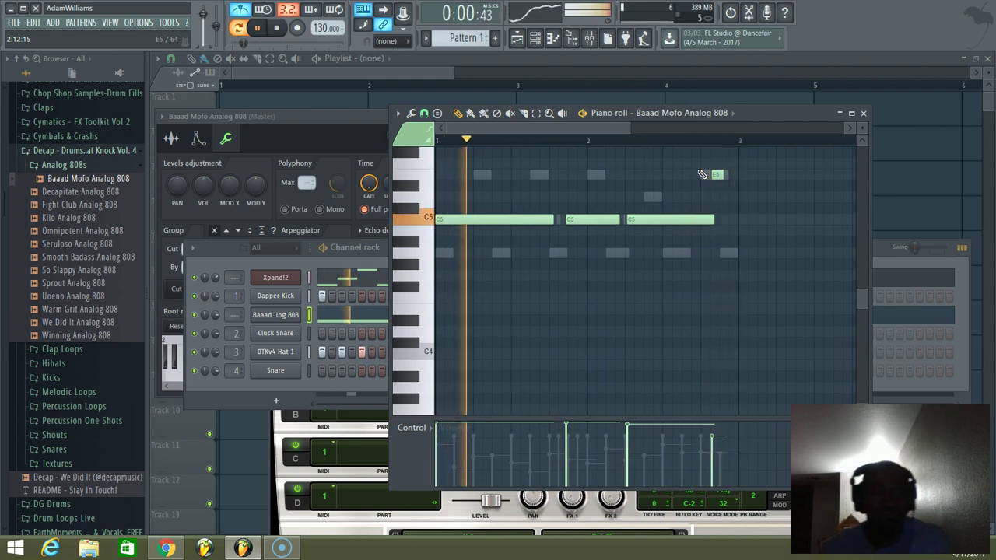
click(277, 28)
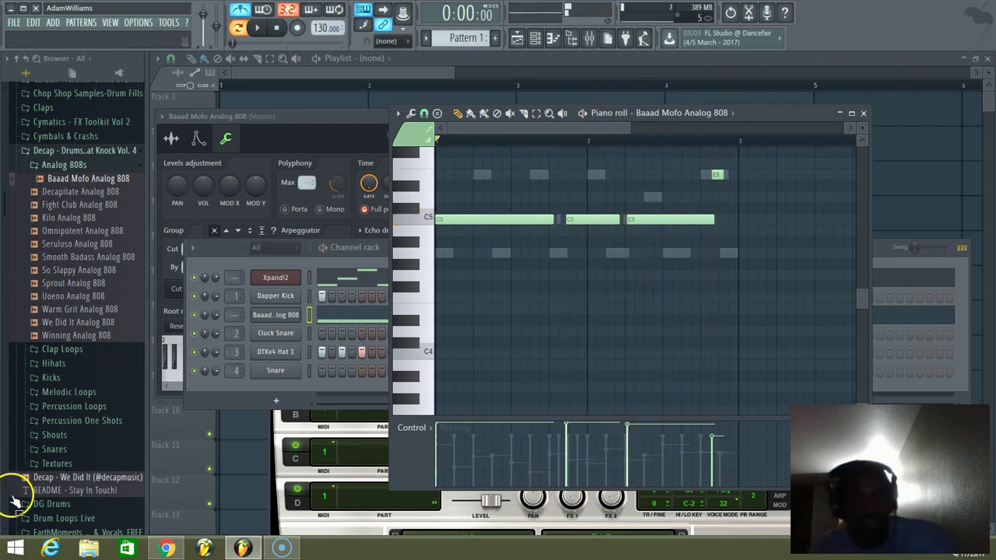